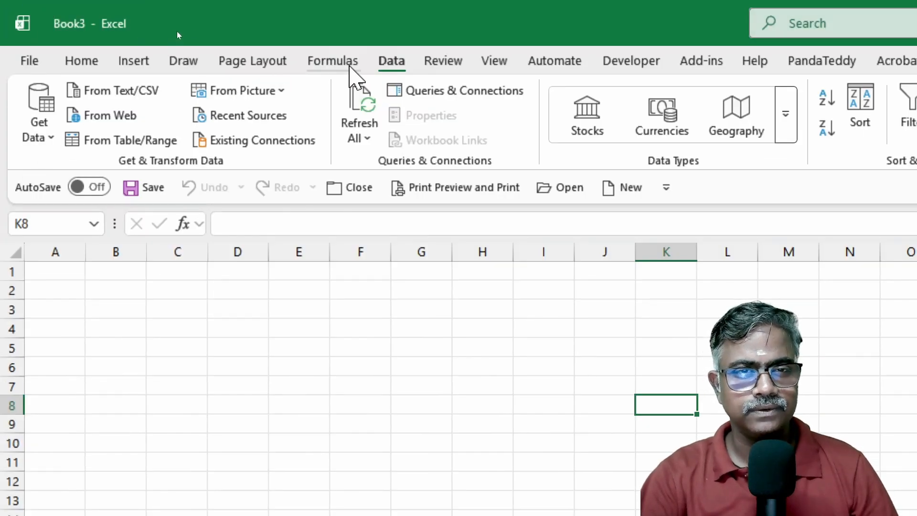
# Launch the Power Query Editor and start a new query from an Excel workbook file
pyautogui.click(37, 132)
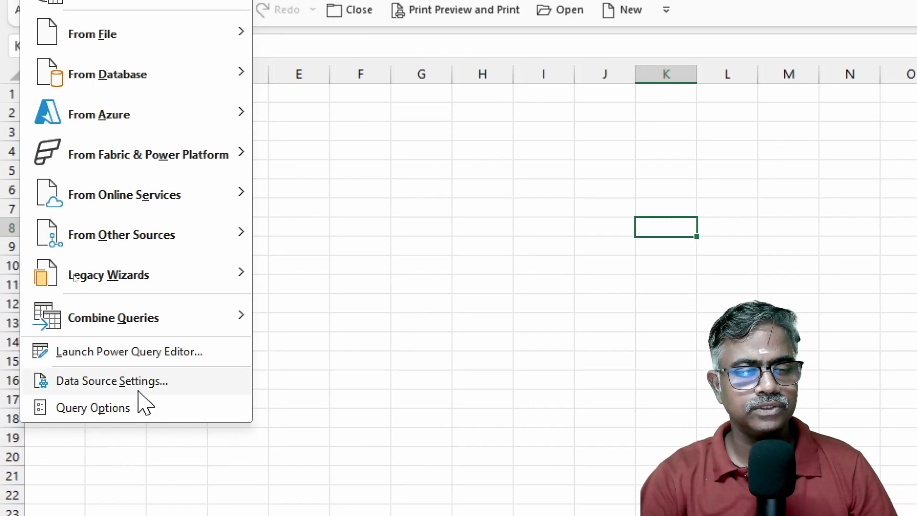
pyautogui.click(158, 457)
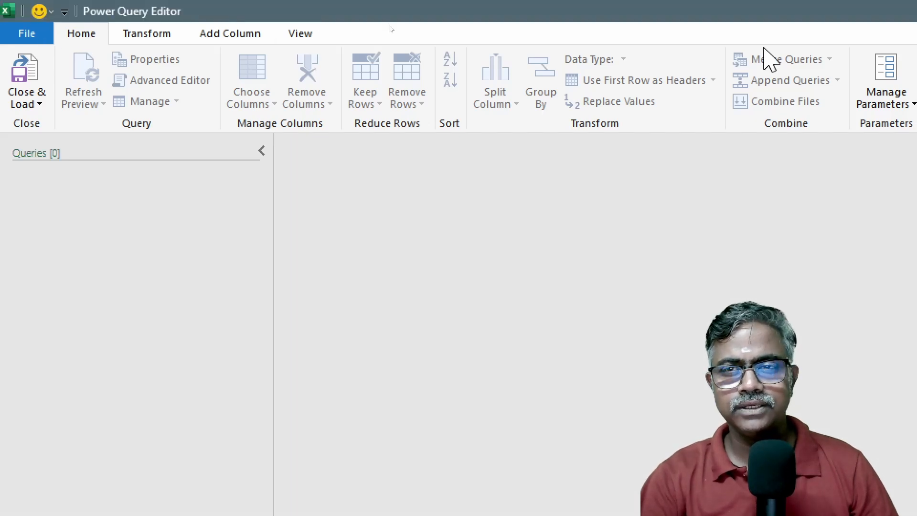
pyautogui.click(807, 60)
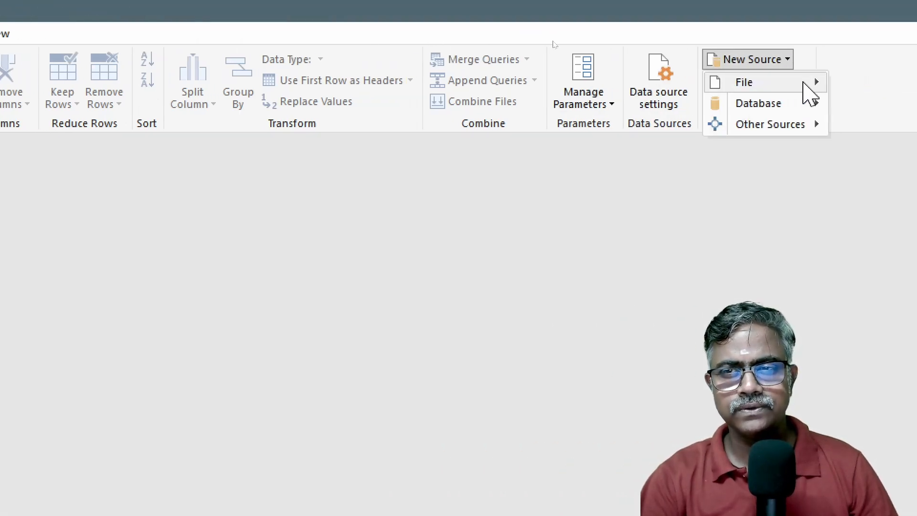
pyautogui.moveTo(815, 88)
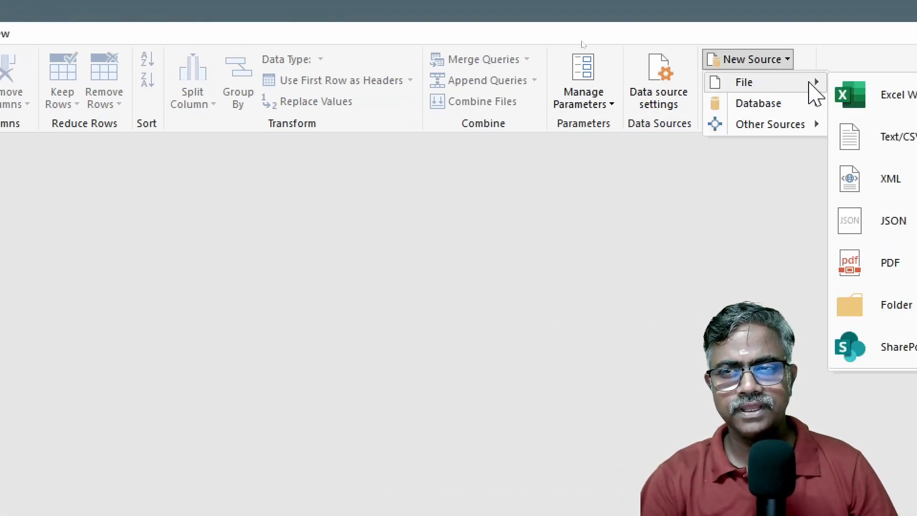
pyautogui.click(914, 95)
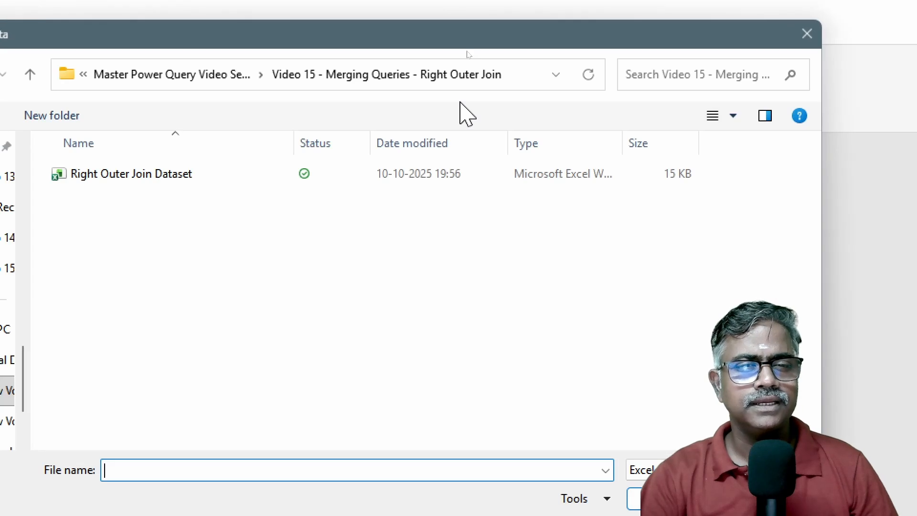
# Import the Full Outer Join Dataset workbook from the folder for Video 16 in the Master Power Query Video Series
pyautogui.click(230, 79)
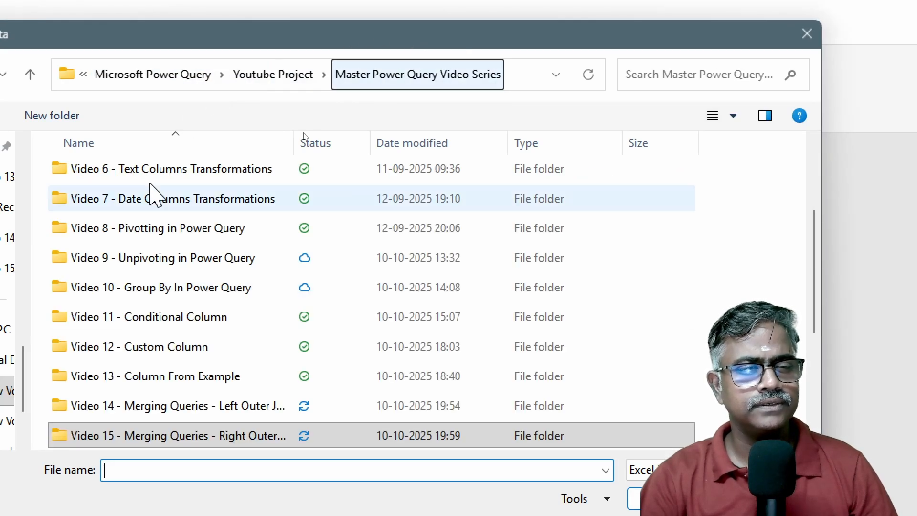
pyautogui.scroll(-1, 175, 444)
pyautogui.doubleClick(176, 362)
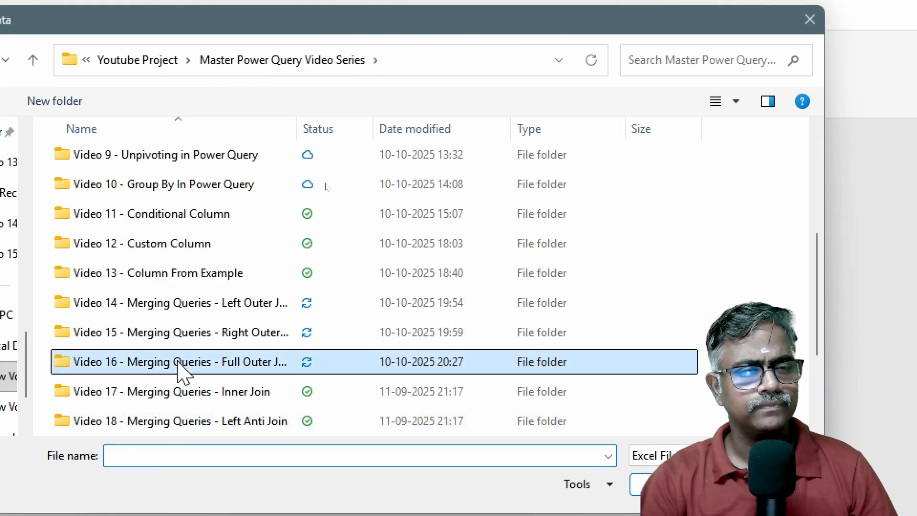
pyautogui.click(177, 159)
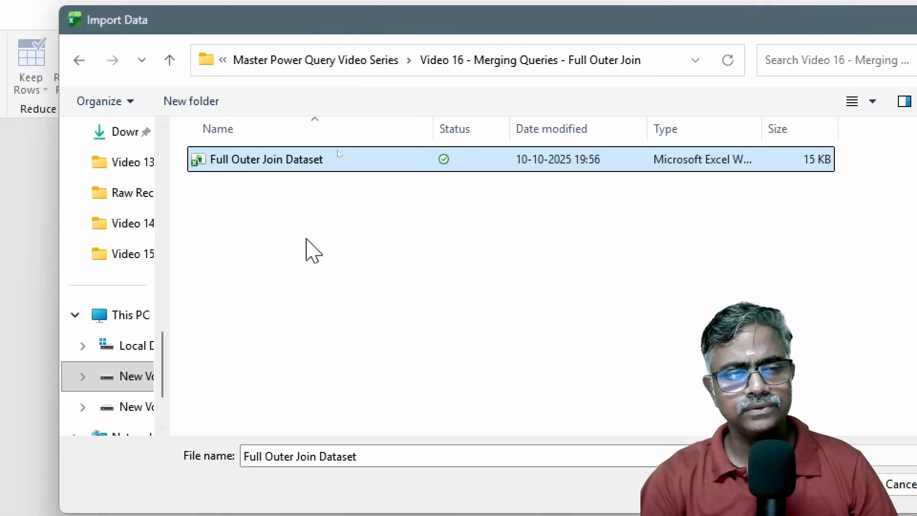
pyautogui.press('Return')
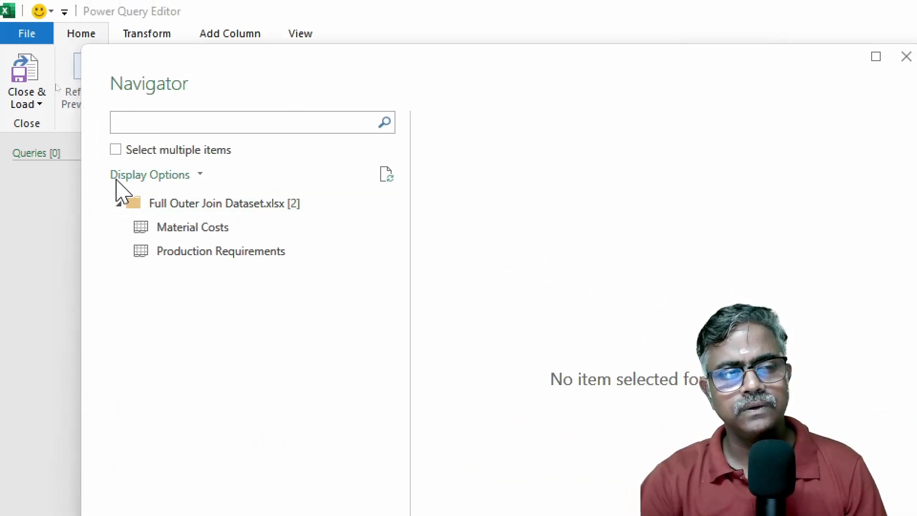
# Load both the Material Costs and Production Requirements tables from the workbook as queries
pyautogui.click(116, 151)
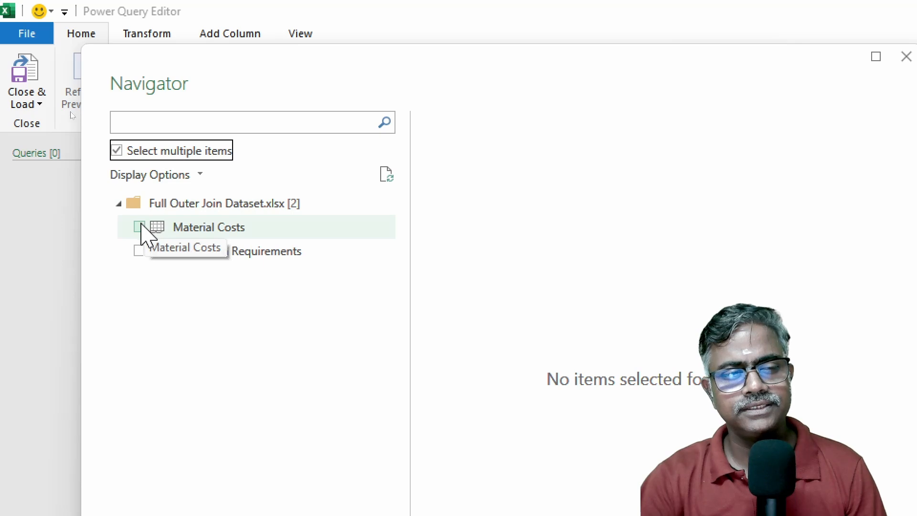
pyautogui.click(139, 227)
pyautogui.click(140, 251)
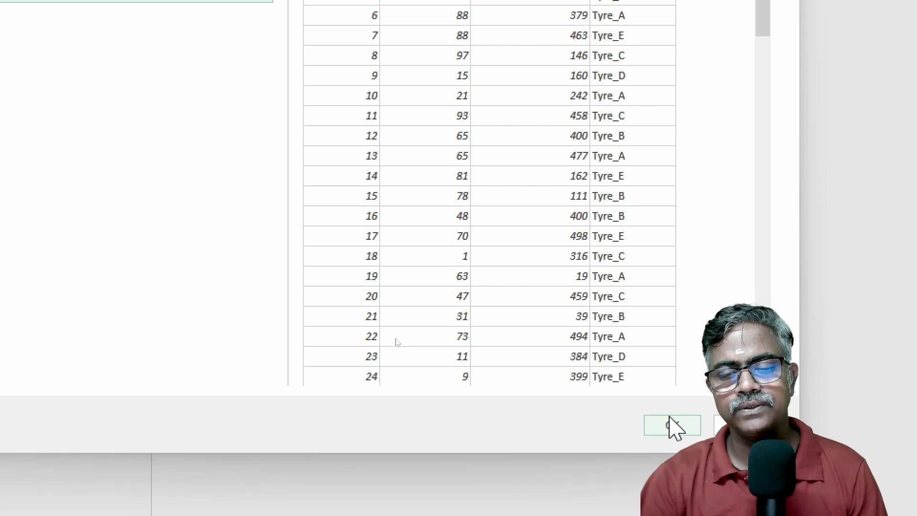
pyautogui.click(672, 425)
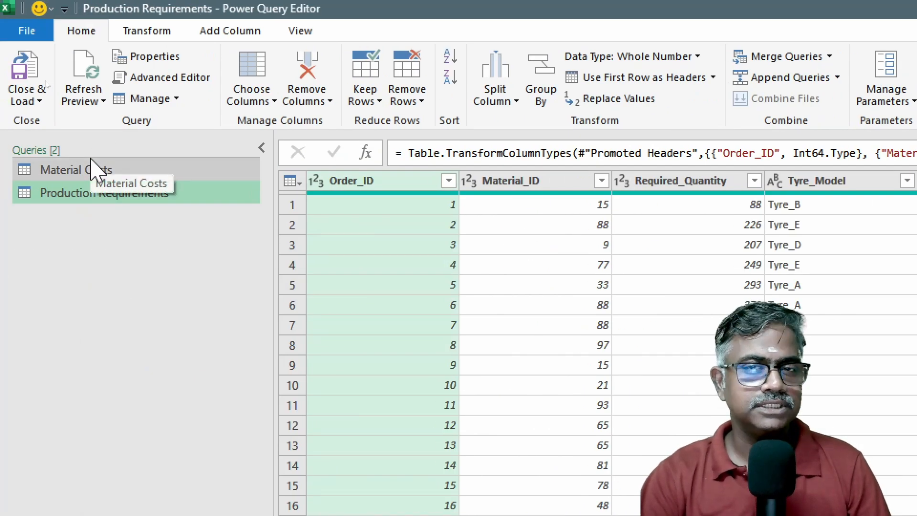
# Examine the columns and rows of the Material Costs and Production Requirements queries, especially their Material_ID values
pyautogui.click(95, 170)
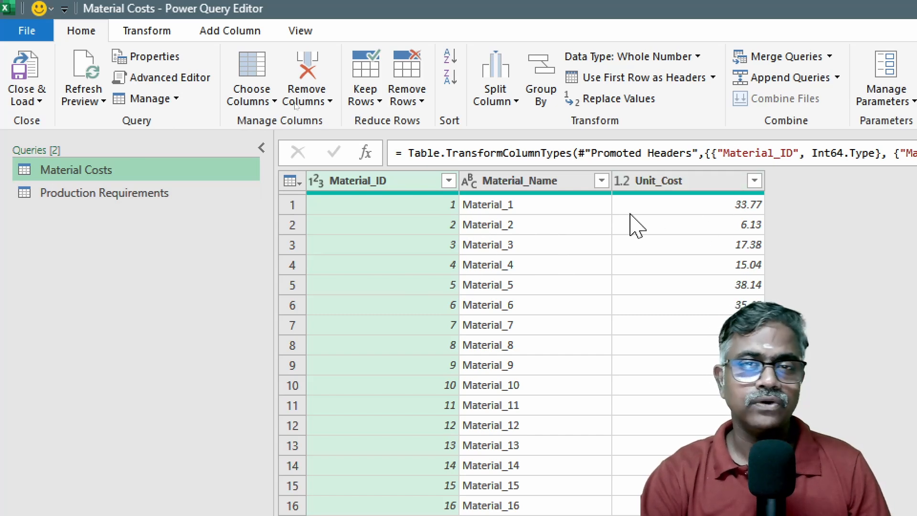
pyautogui.click(126, 196)
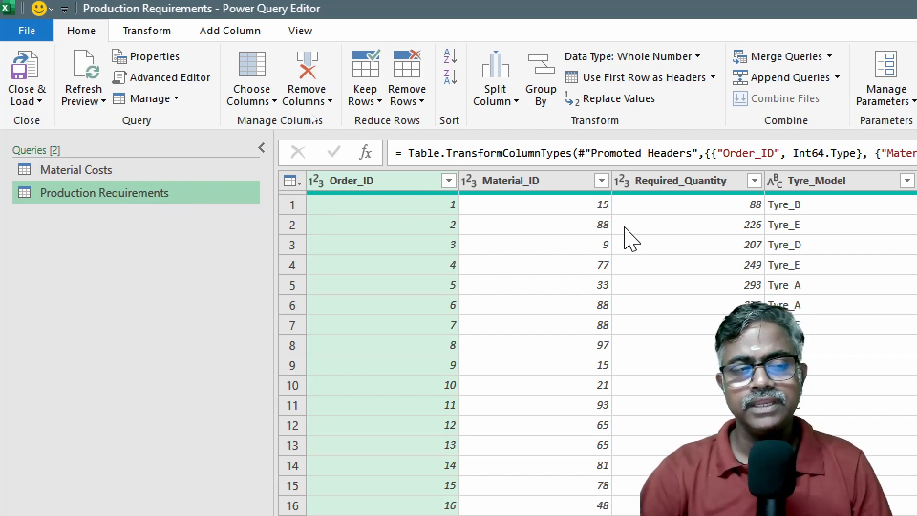
pyautogui.click(50, 173)
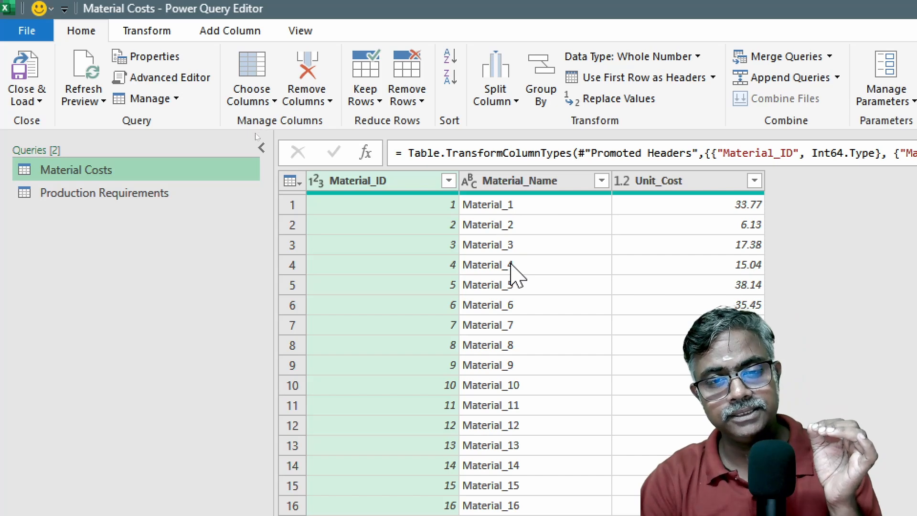
pyautogui.click(509, 283)
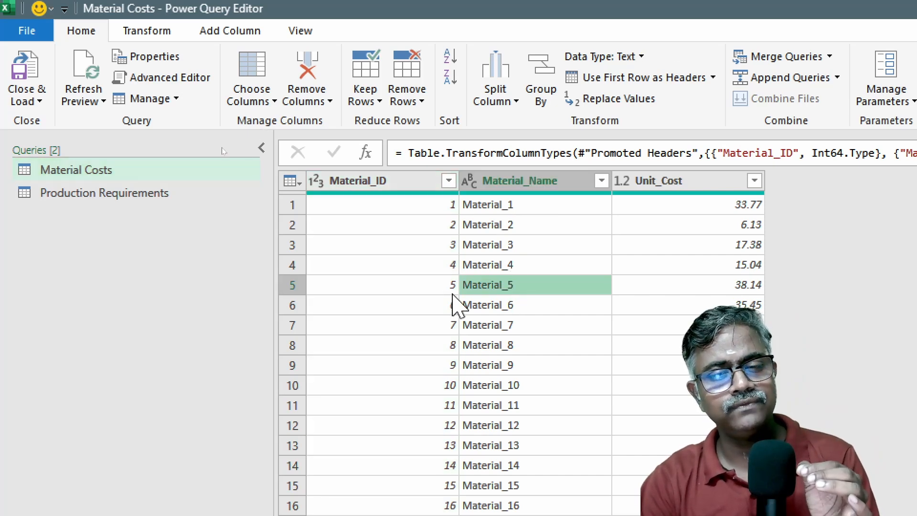
pyautogui.click(423, 287)
pyautogui.click(425, 306)
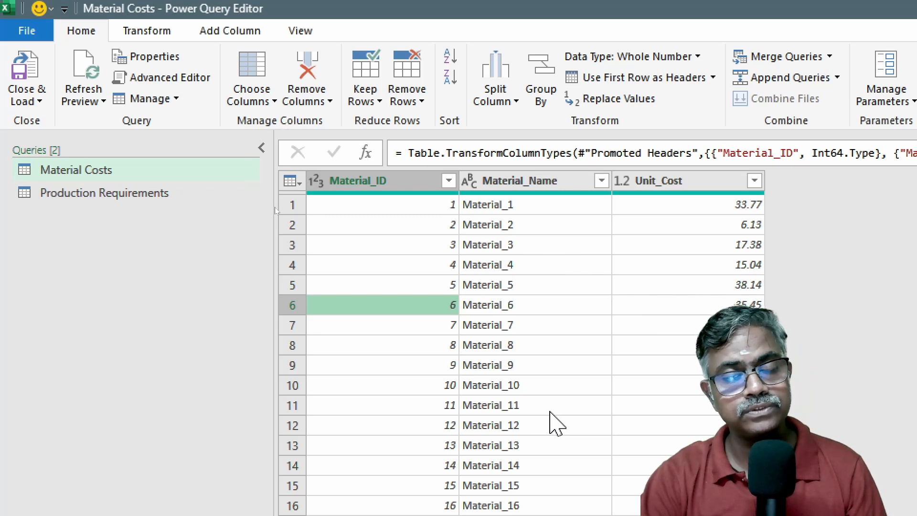
pyautogui.scroll(-11, 532, 425)
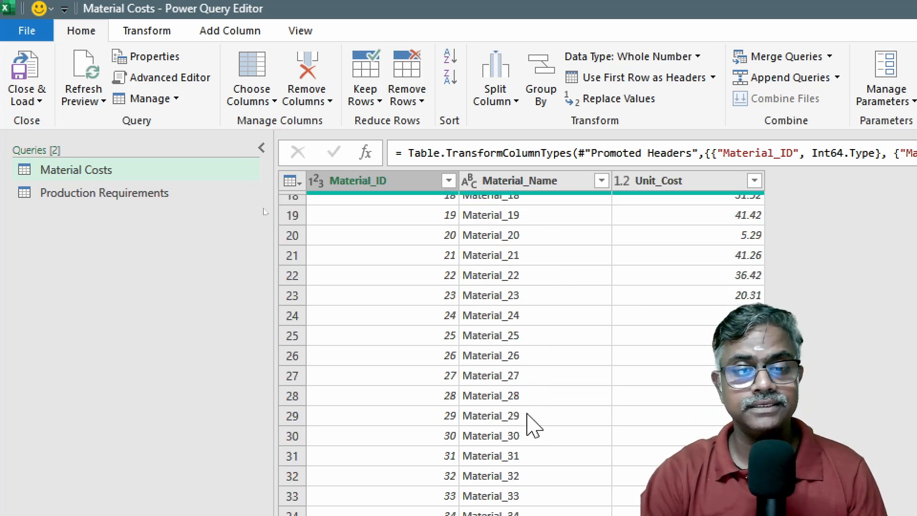
pyautogui.scroll(3, 533, 425)
pyautogui.scroll(9, 532, 425)
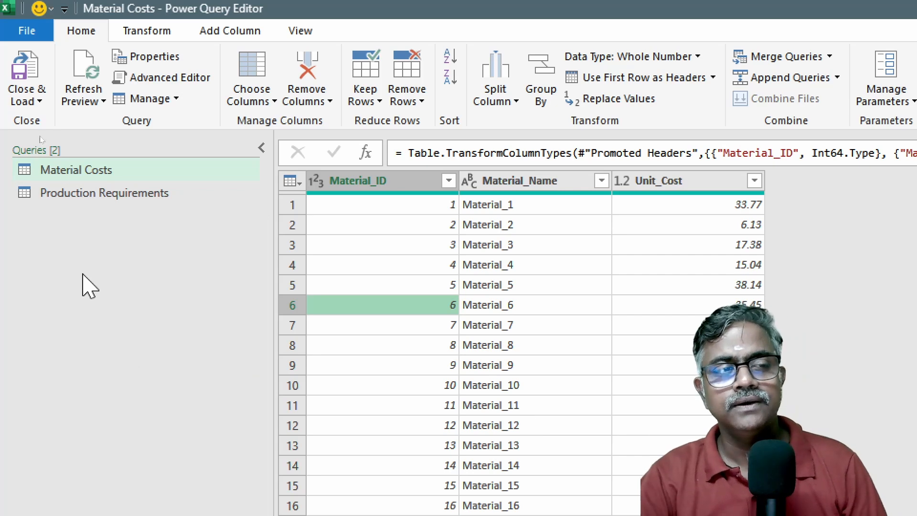
# Set up a merge of the Material Costs query with Production Requirements, matching on Material_ID in both tables
pyautogui.click(145, 173)
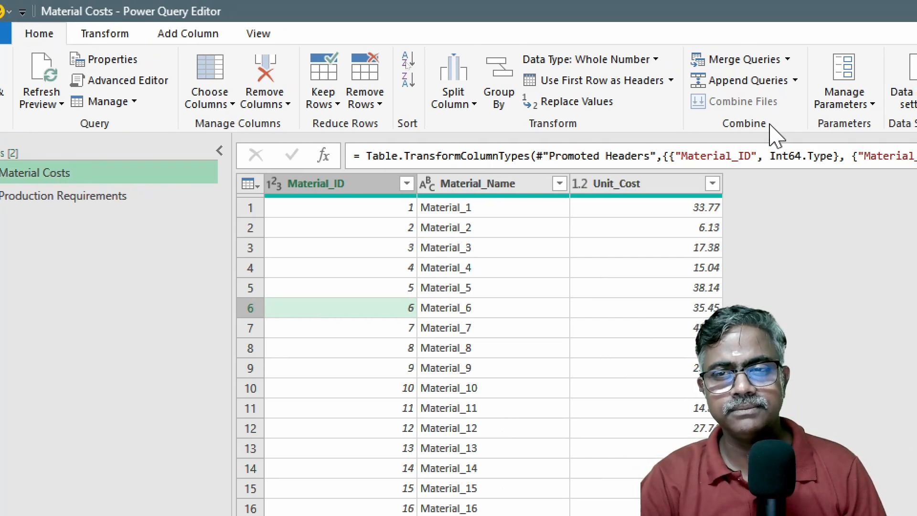
pyautogui.click(750, 63)
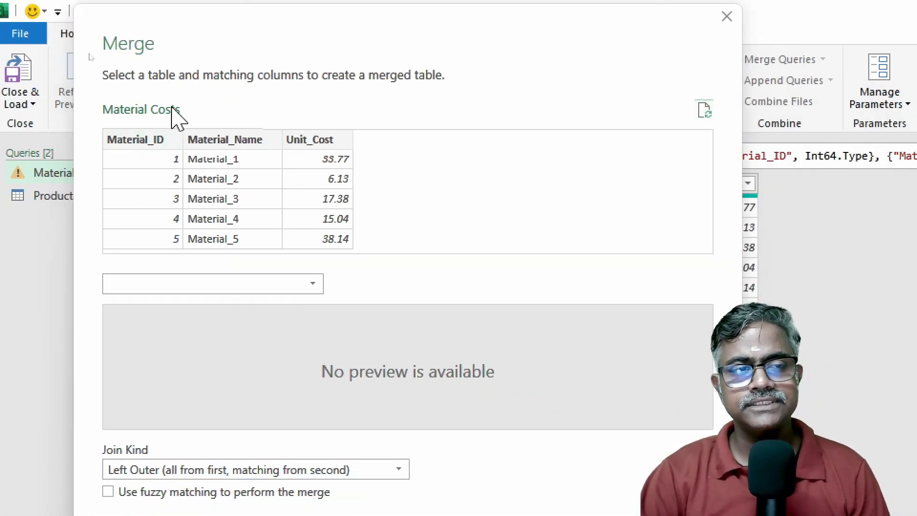
pyautogui.click(180, 284)
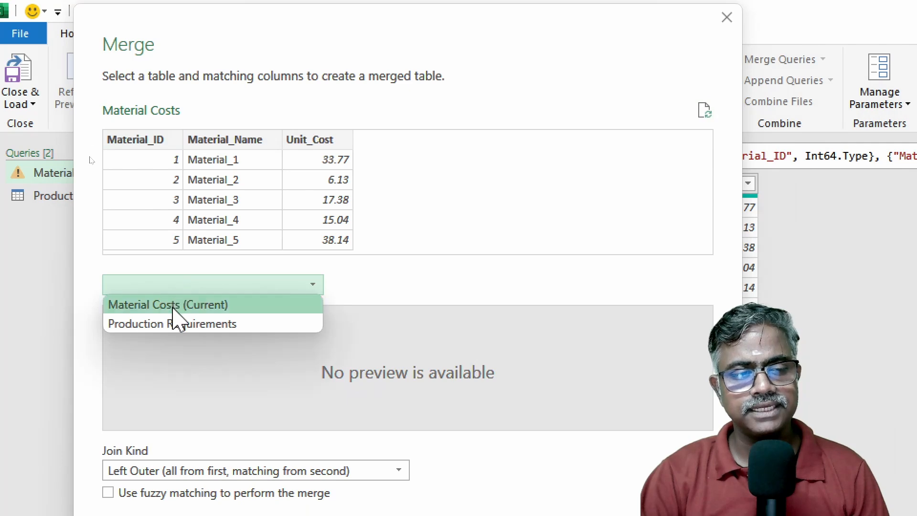
pyautogui.click(171, 324)
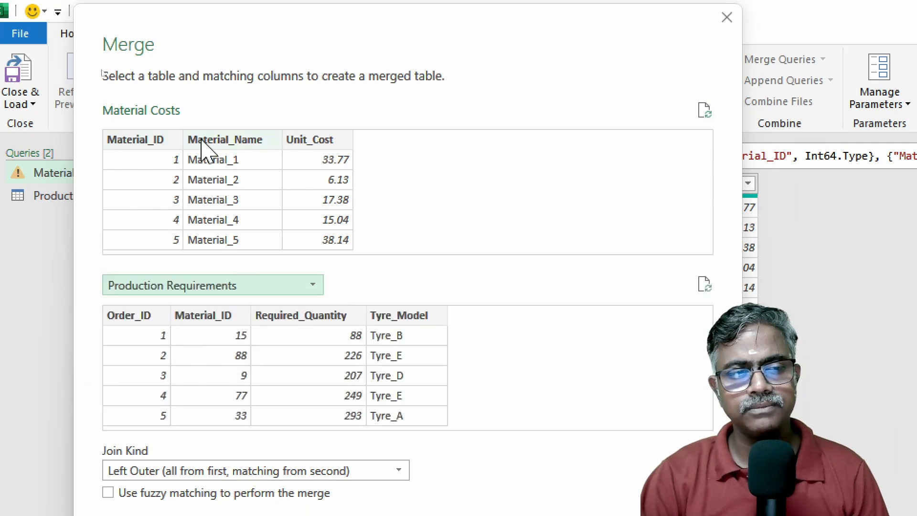
pyautogui.click(143, 141)
pyautogui.click(232, 316)
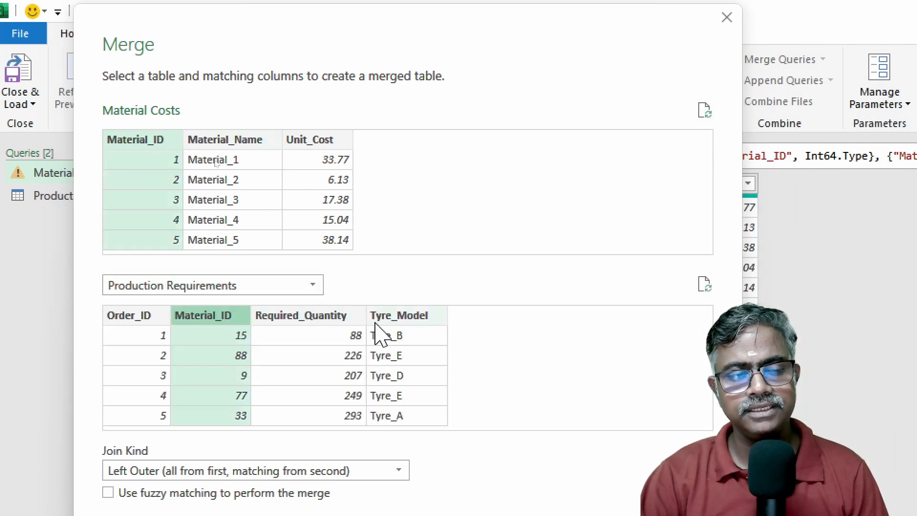
# Set the join kind to Full Outer (all rows from both) and complete the merge
pyautogui.scroll(-3, 434, 458)
pyautogui.click(351, 351)
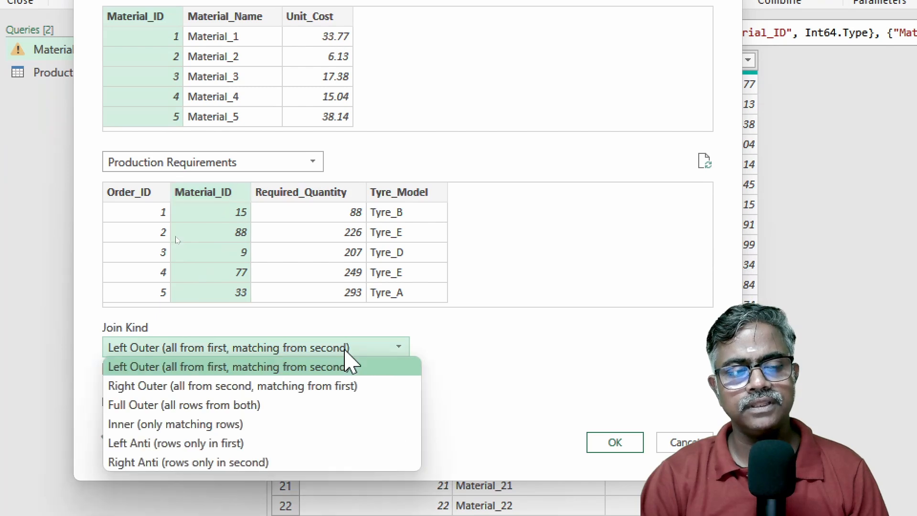
pyautogui.click(249, 404)
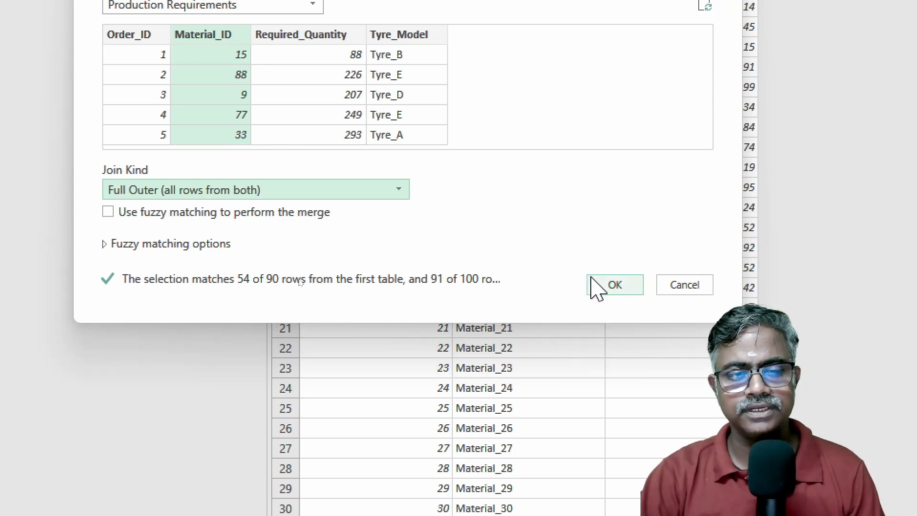
pyautogui.click(616, 283)
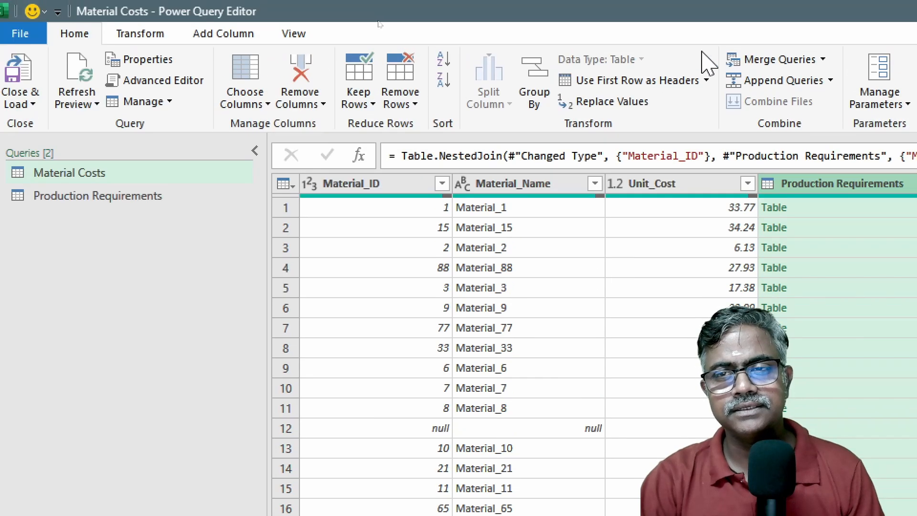
# Expand the merged Production Requirements column to Material_ID, Required_Quantity and Tyre_Model, keeping the original column name as prefix
pyautogui.click(774, 183)
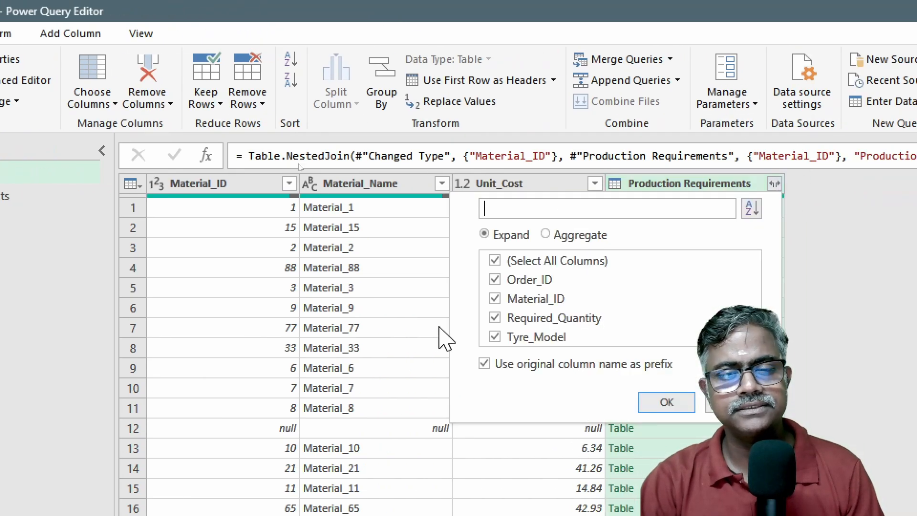
pyautogui.click(495, 262)
pyautogui.click(495, 261)
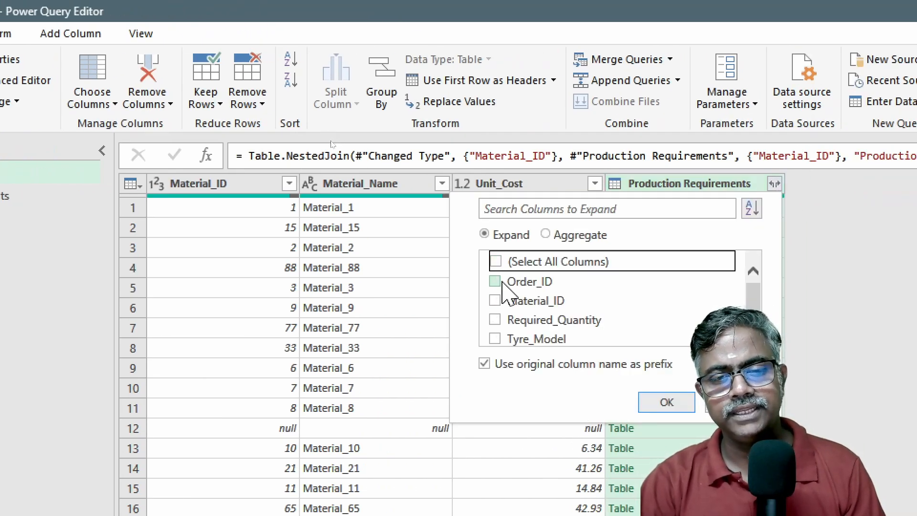
pyautogui.click(495, 300)
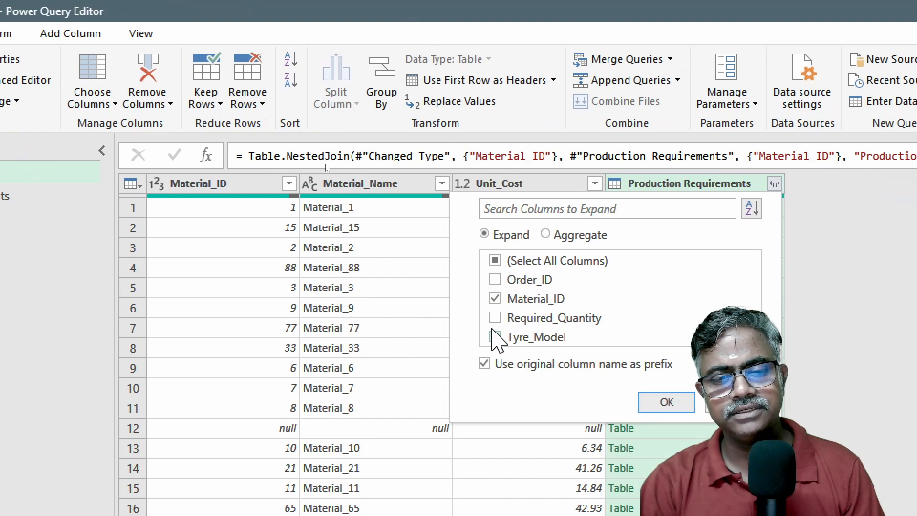
pyautogui.click(494, 319)
pyautogui.click(495, 339)
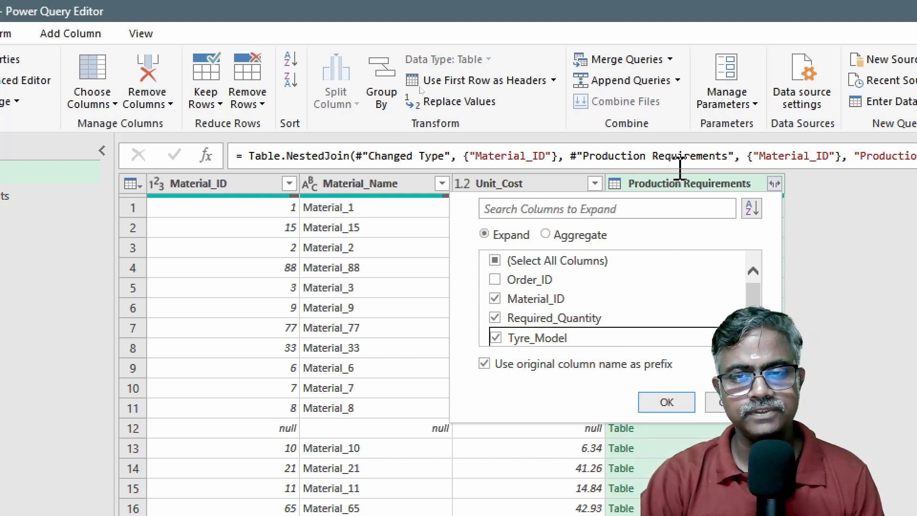
pyautogui.click(655, 404)
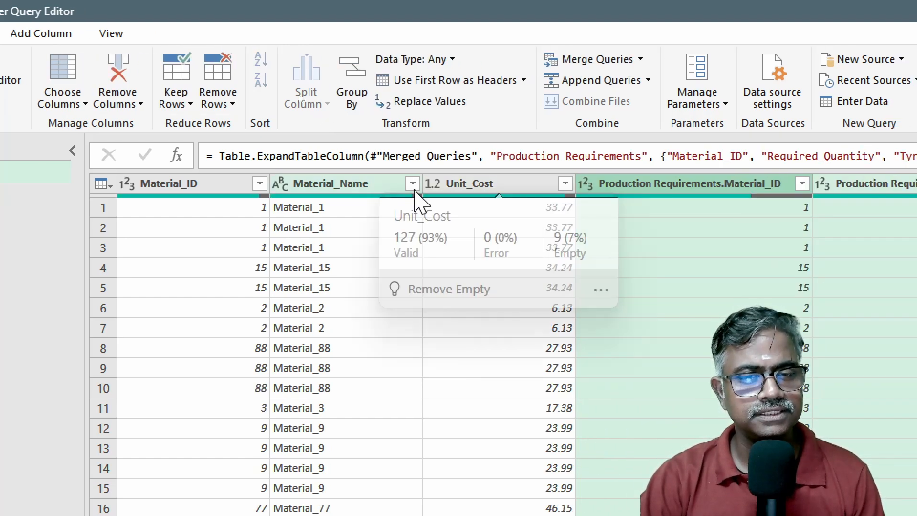
# Examine the merged rows for unmatched materials, comparing the Material Costs columns with the expanded Production Requirements columns, especially from the Material_4 row on
pyautogui.moveTo(419, 198)
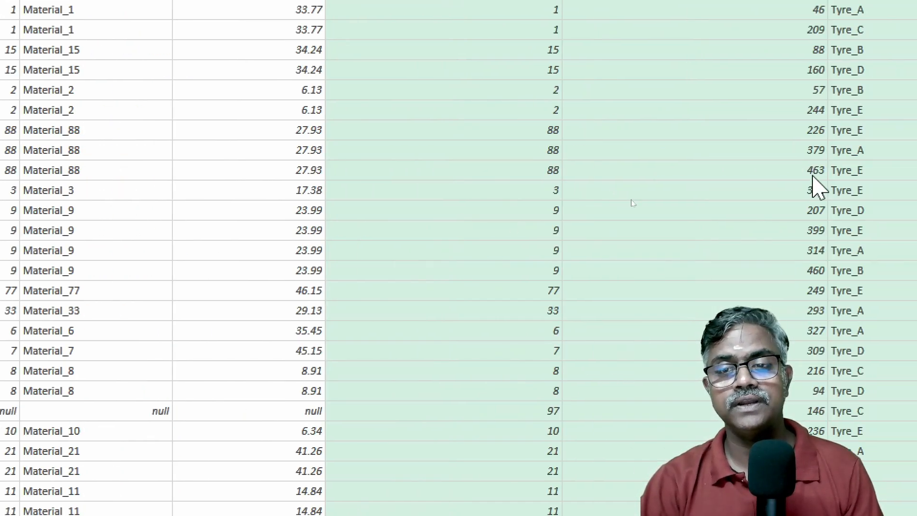
pyautogui.scroll(-19, 630, 305)
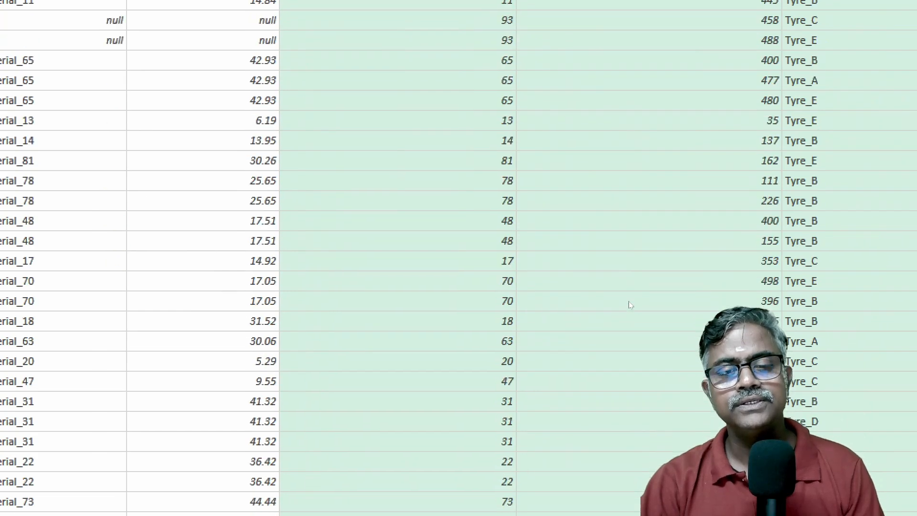
pyautogui.scroll(-10, 630, 304)
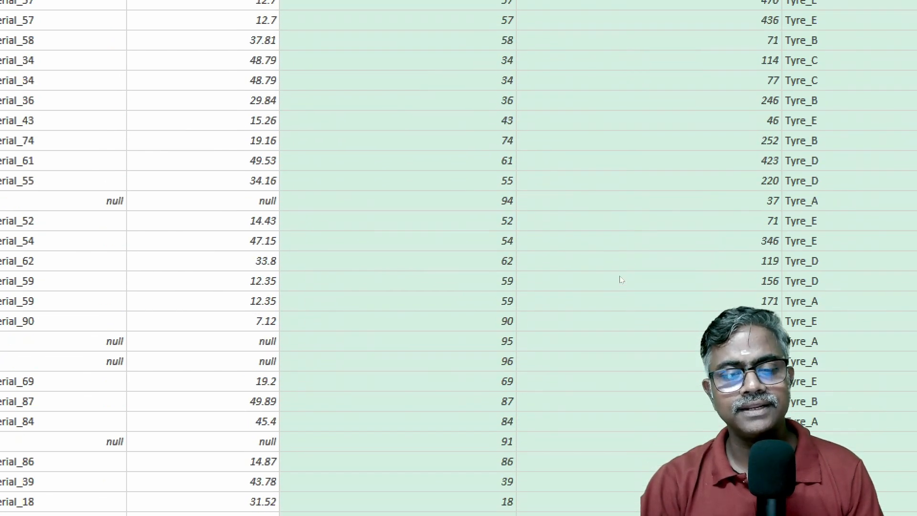
pyautogui.click(461, 181)
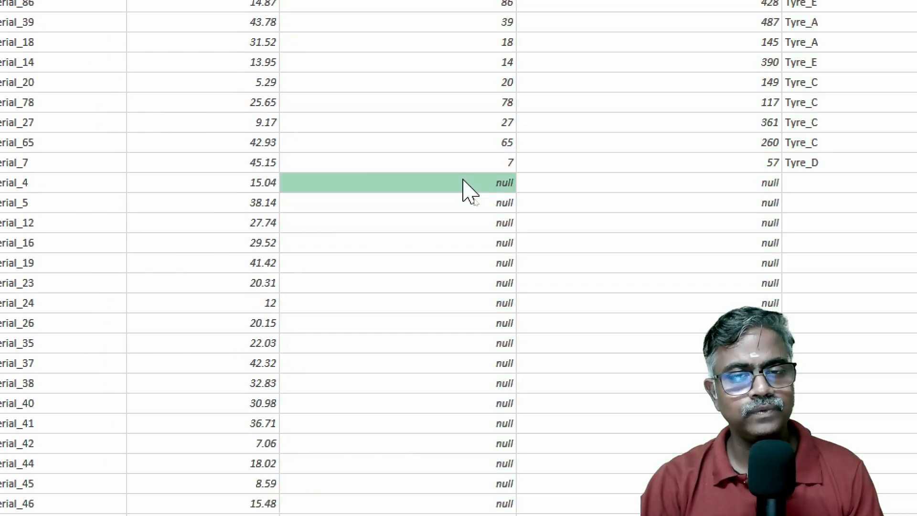
pyautogui.click(615, 184)
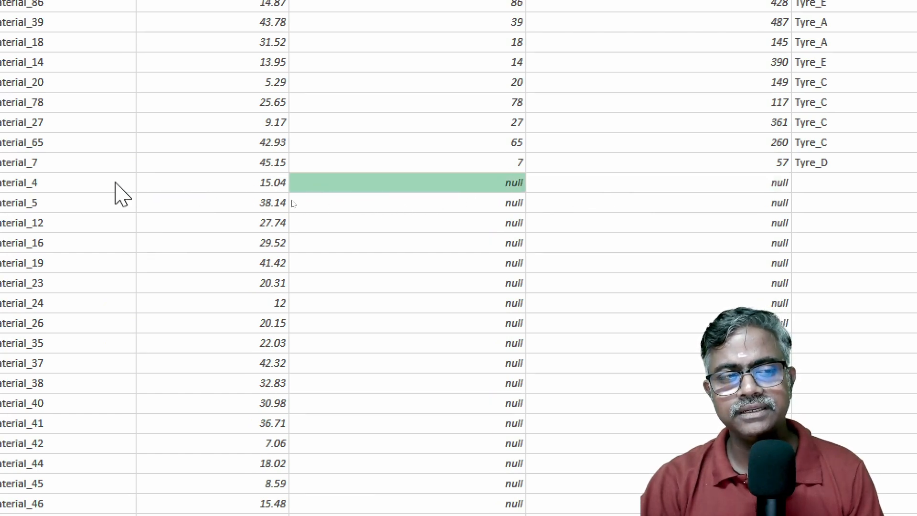
pyautogui.hscroll(-5, 114, 186)
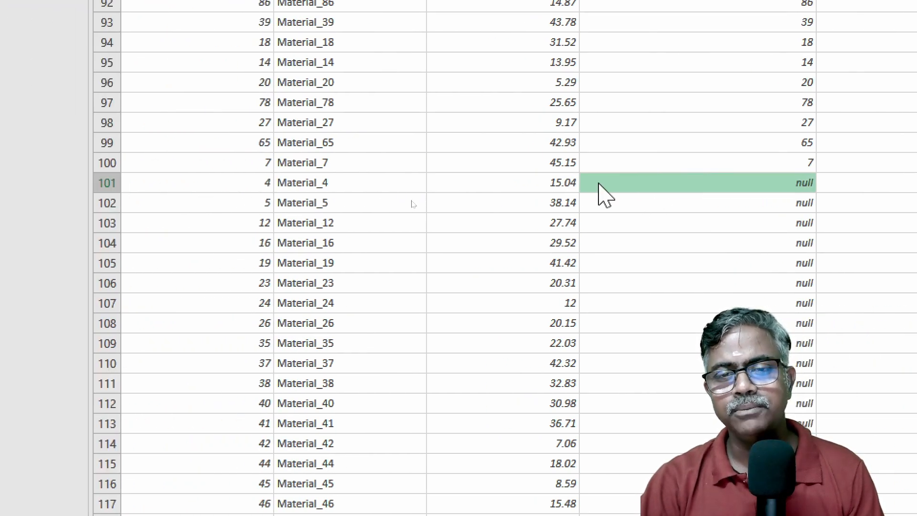
pyautogui.hscroll(5, 807, 191)
pyautogui.hscroll(3, 805, 183)
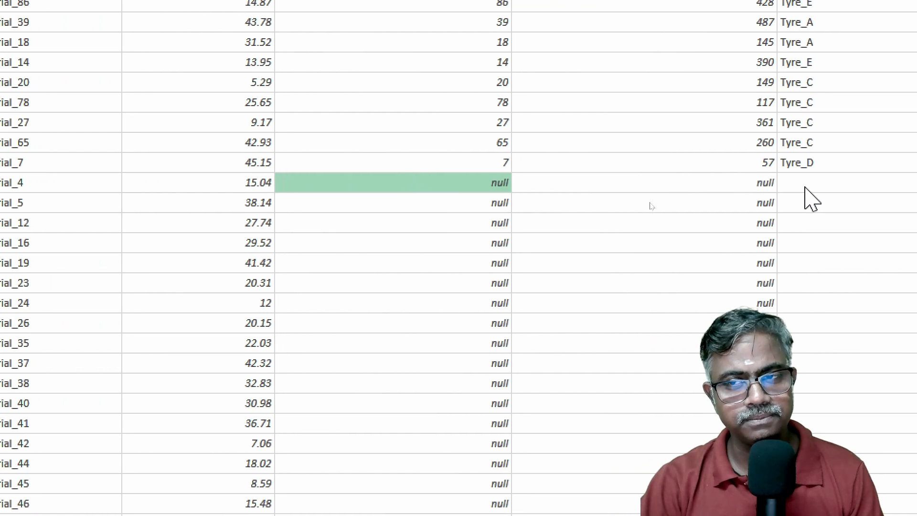
pyautogui.hscroll(-4, 117, 212)
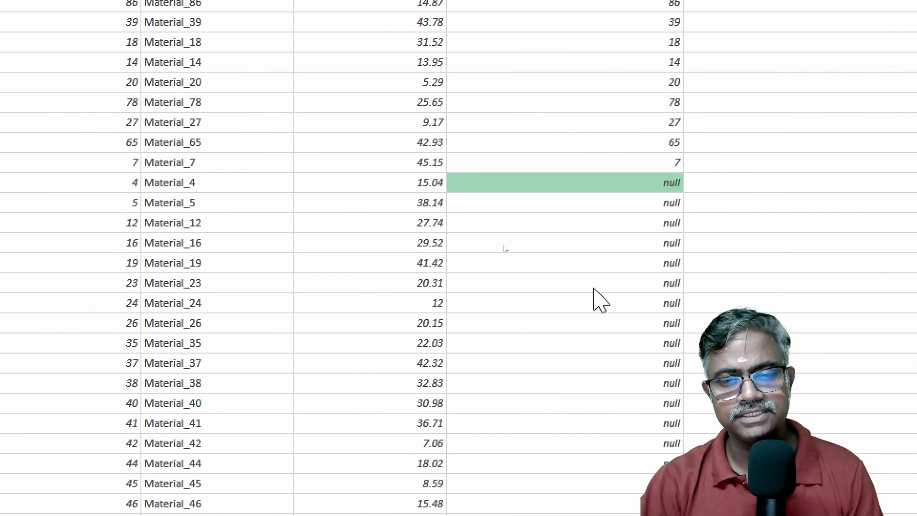
pyautogui.hscroll(3, 805, 276)
pyautogui.hscroll(-5, 117, 332)
pyautogui.hscroll(-1, 117, 340)
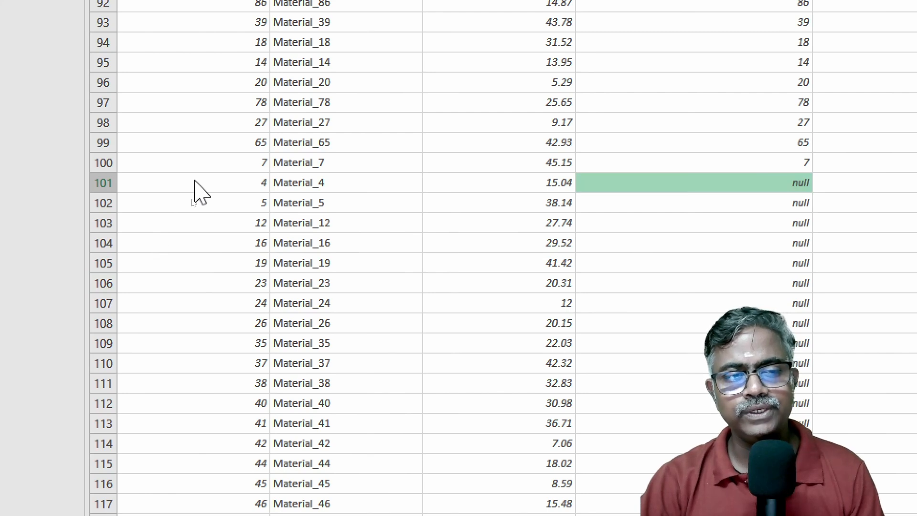
pyautogui.hscroll(6, 810, 281)
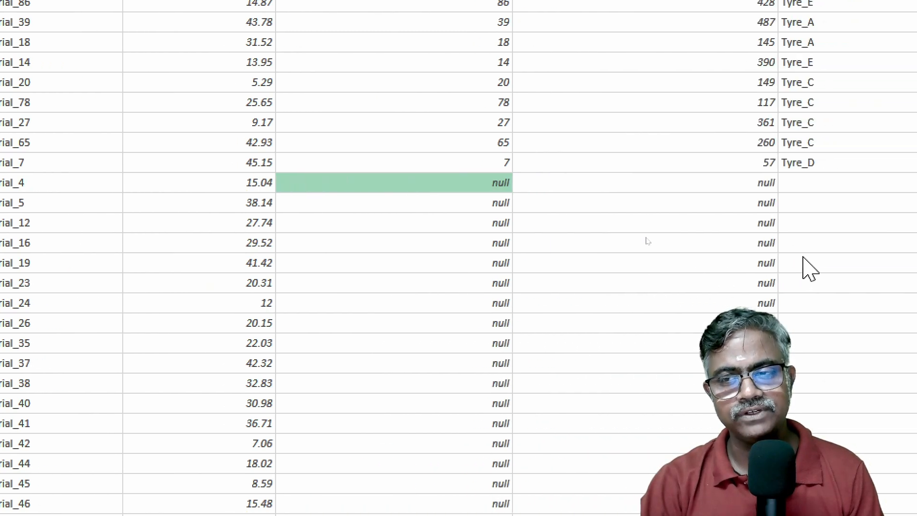
pyautogui.hscroll(1, 795, 327)
pyautogui.scroll(-2, 655, 365)
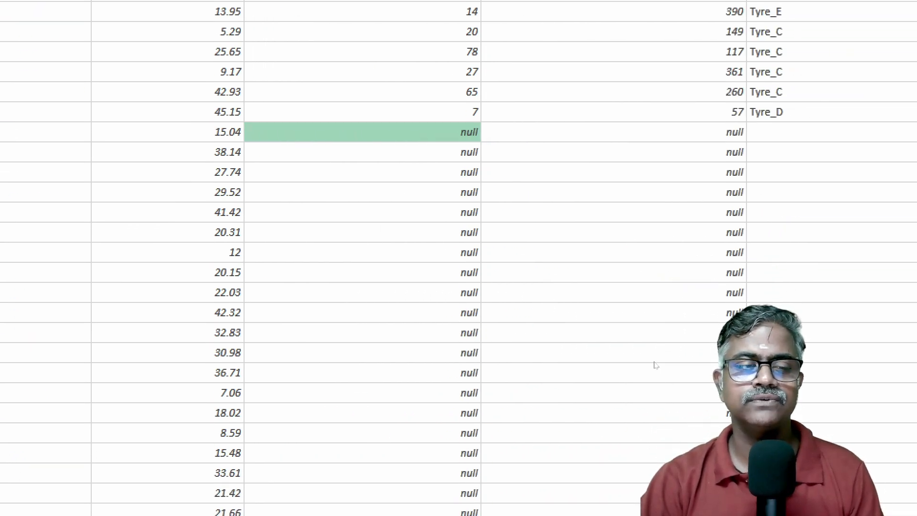
pyautogui.scroll(3, 616, 260)
pyautogui.scroll(1, 582, 61)
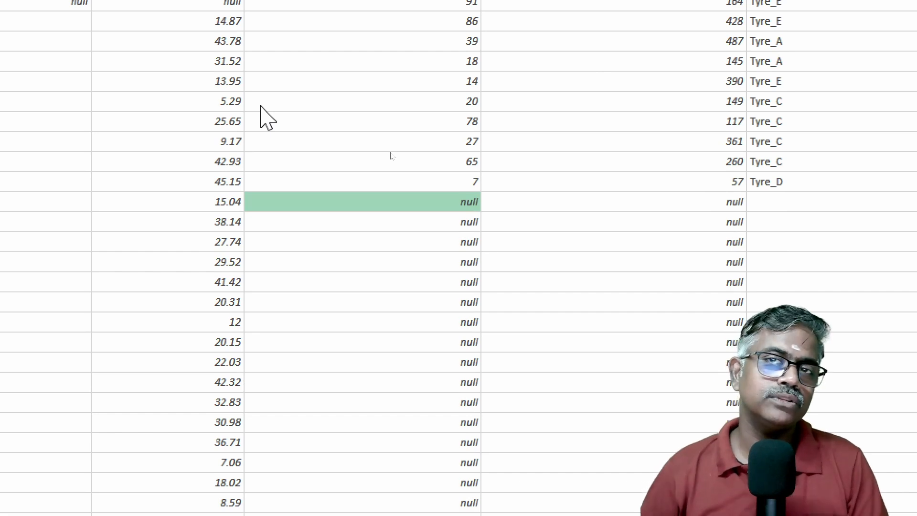